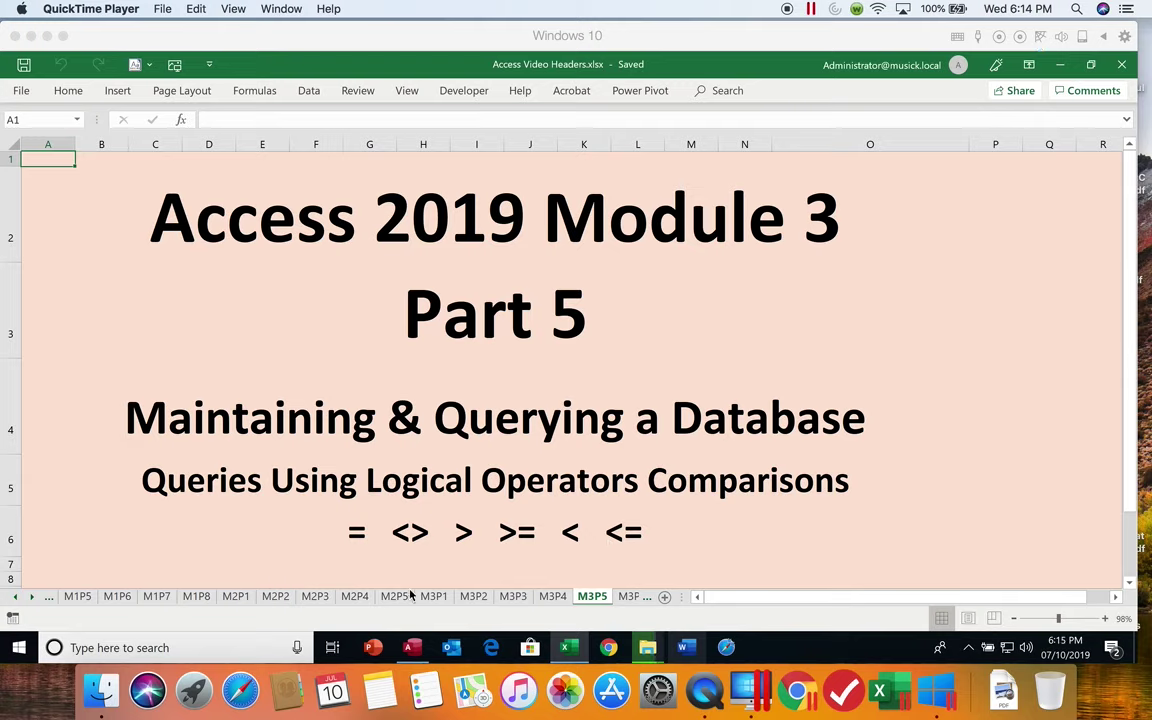
Bring the Lakewood database forward in Access and select the StoneMountainPatients query.
click(413, 649)
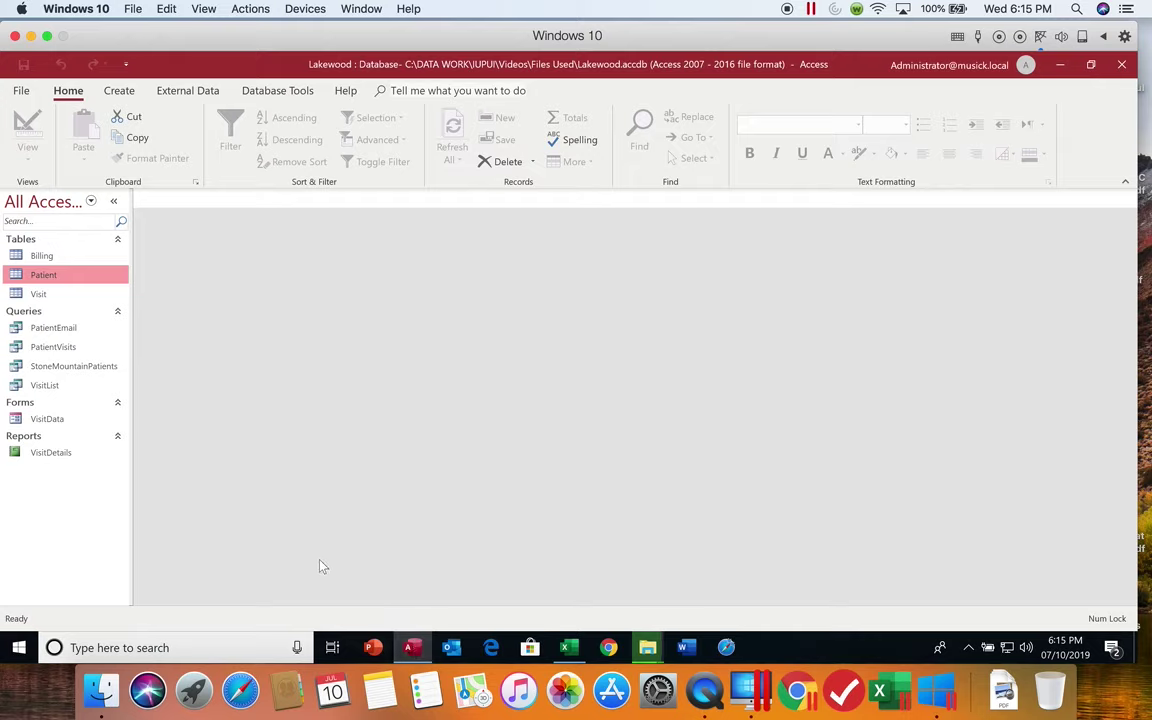
click(94, 368)
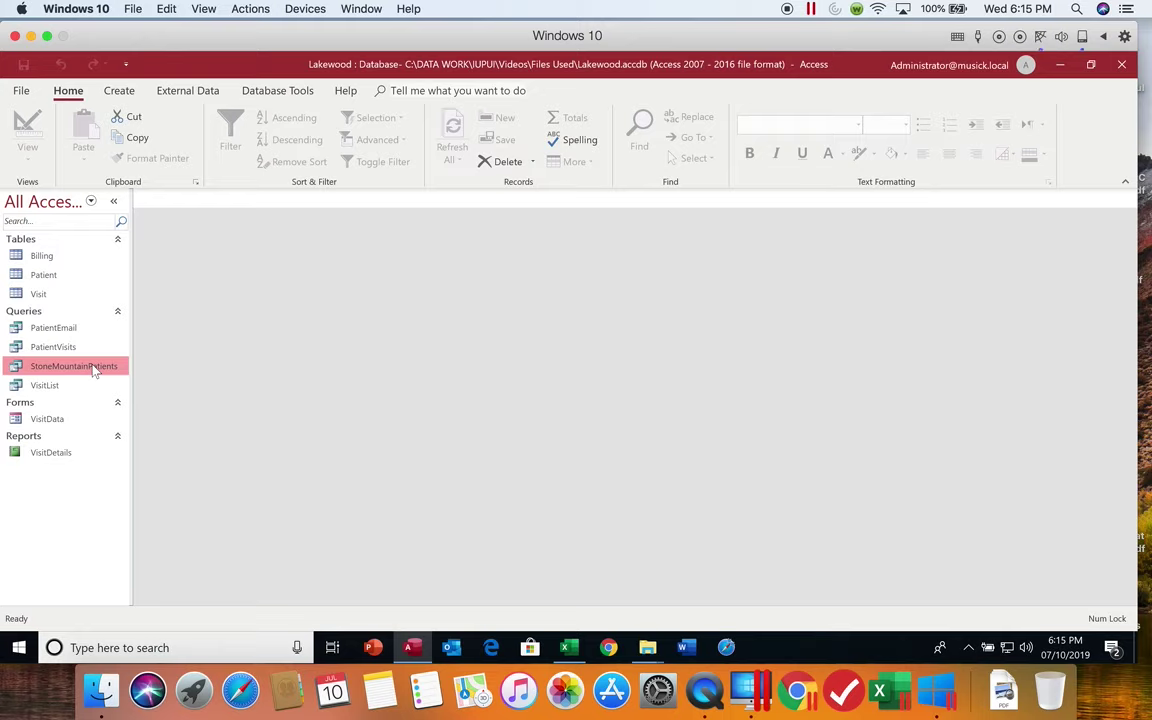
Copy the StoneMountainPatients query and paste it as a new query named EarlierVisits.
right_click(94, 368)
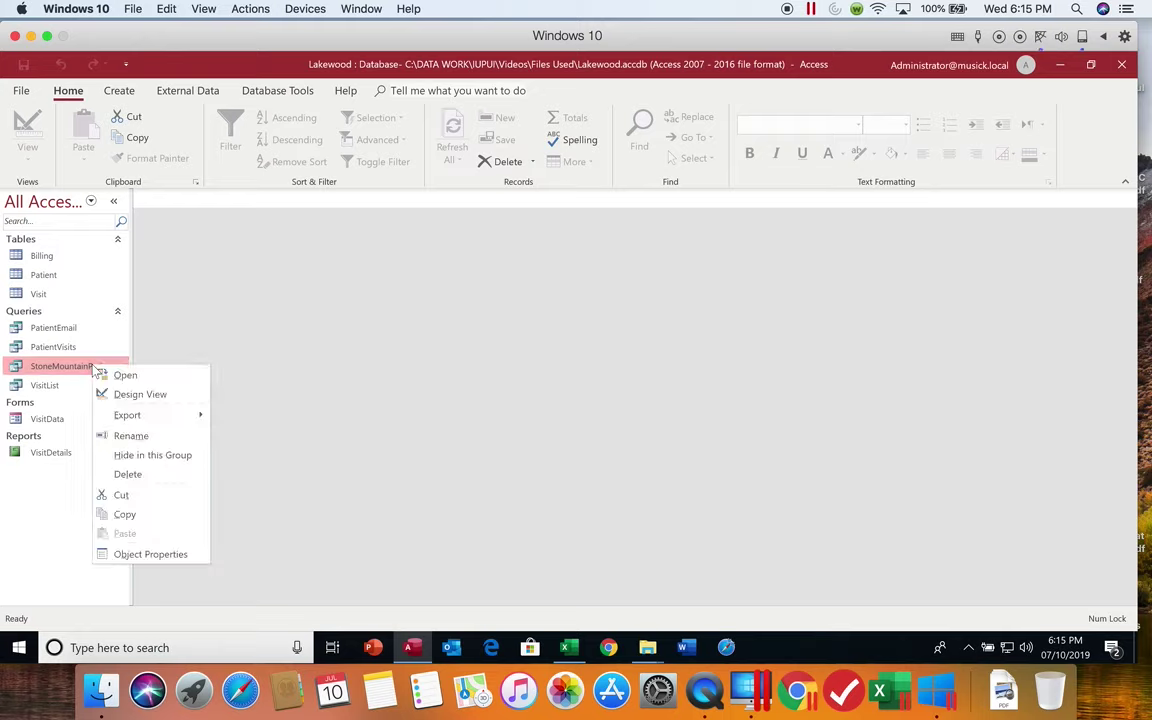
click(123, 514)
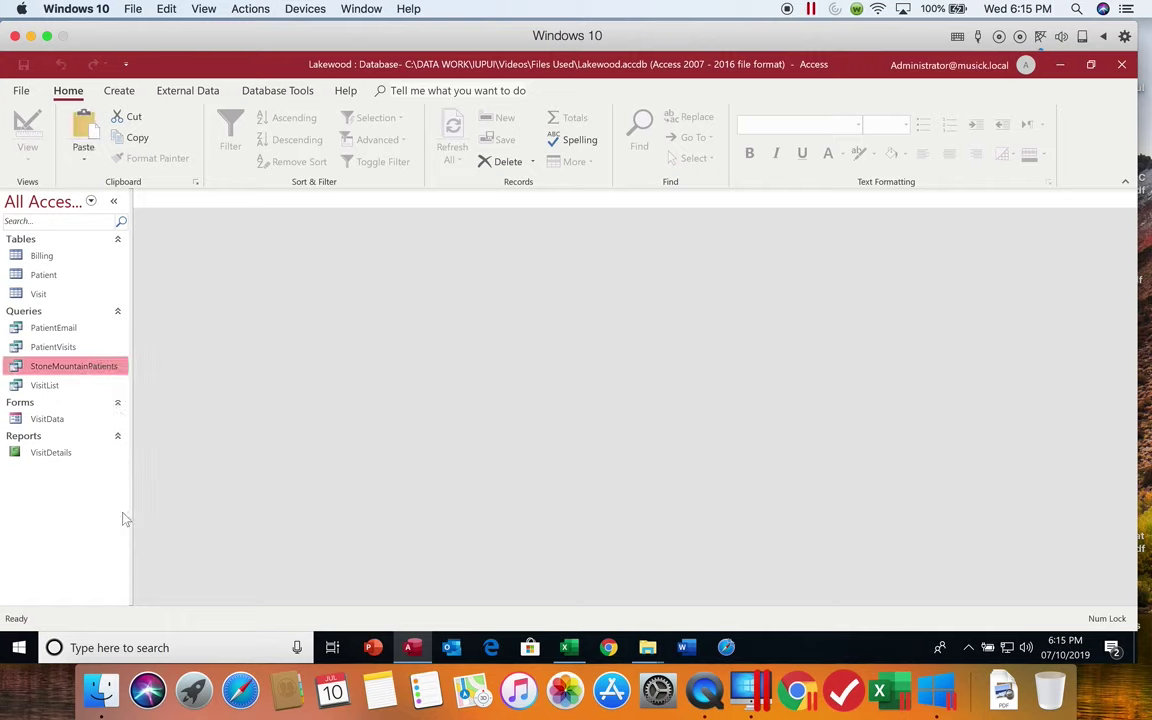
right_click(100, 522)
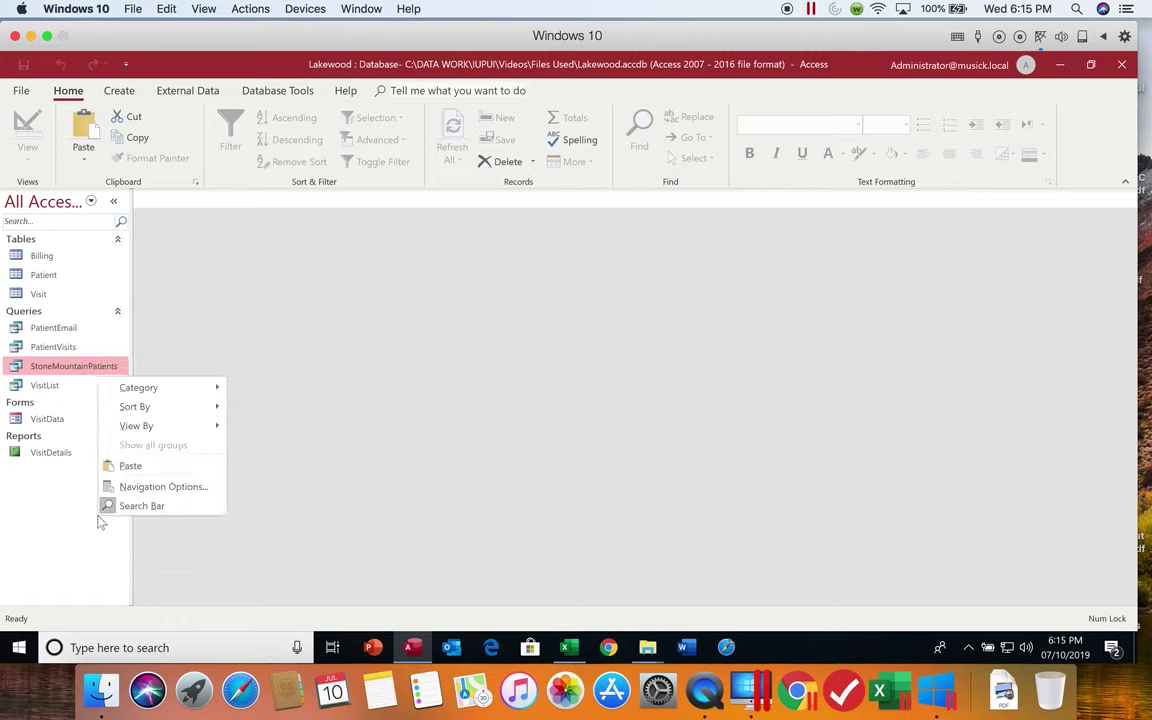
click(136, 470)
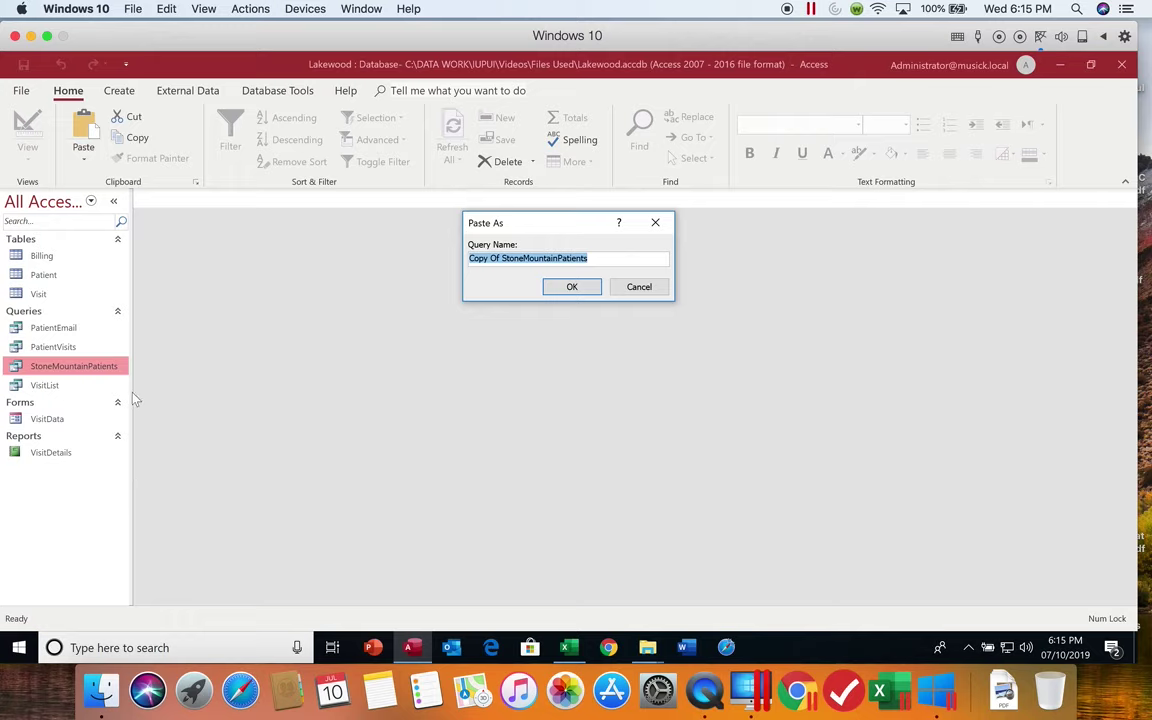
text(Earlier)
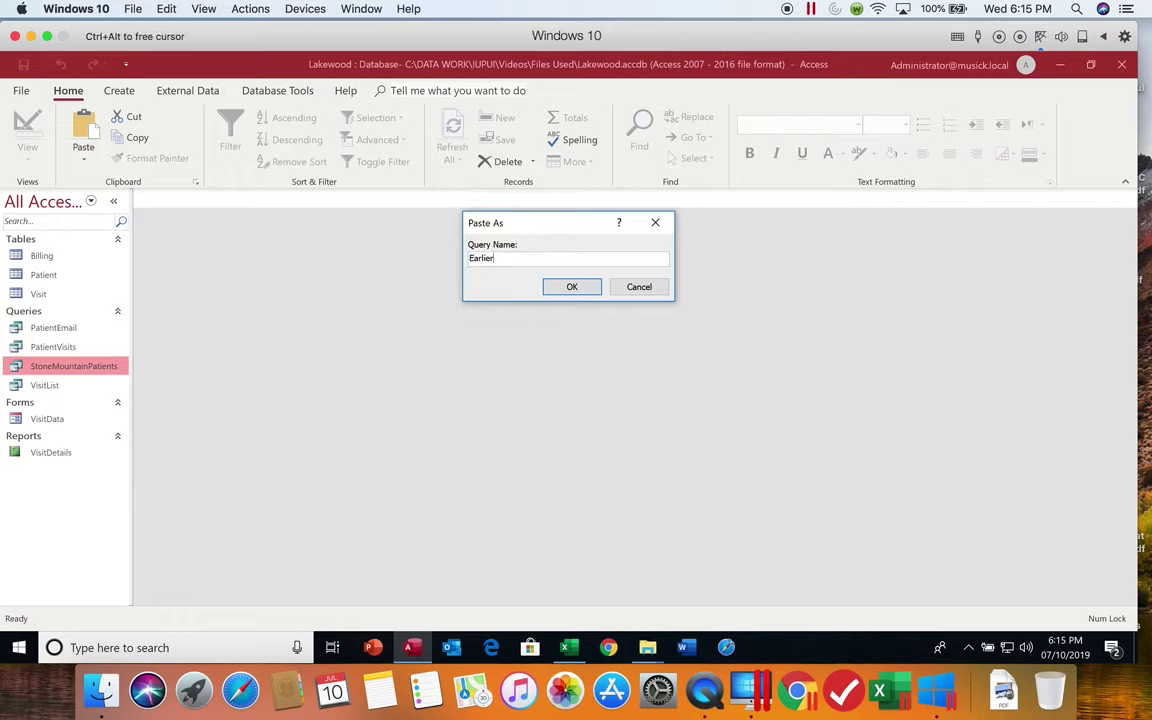
text(Visits)
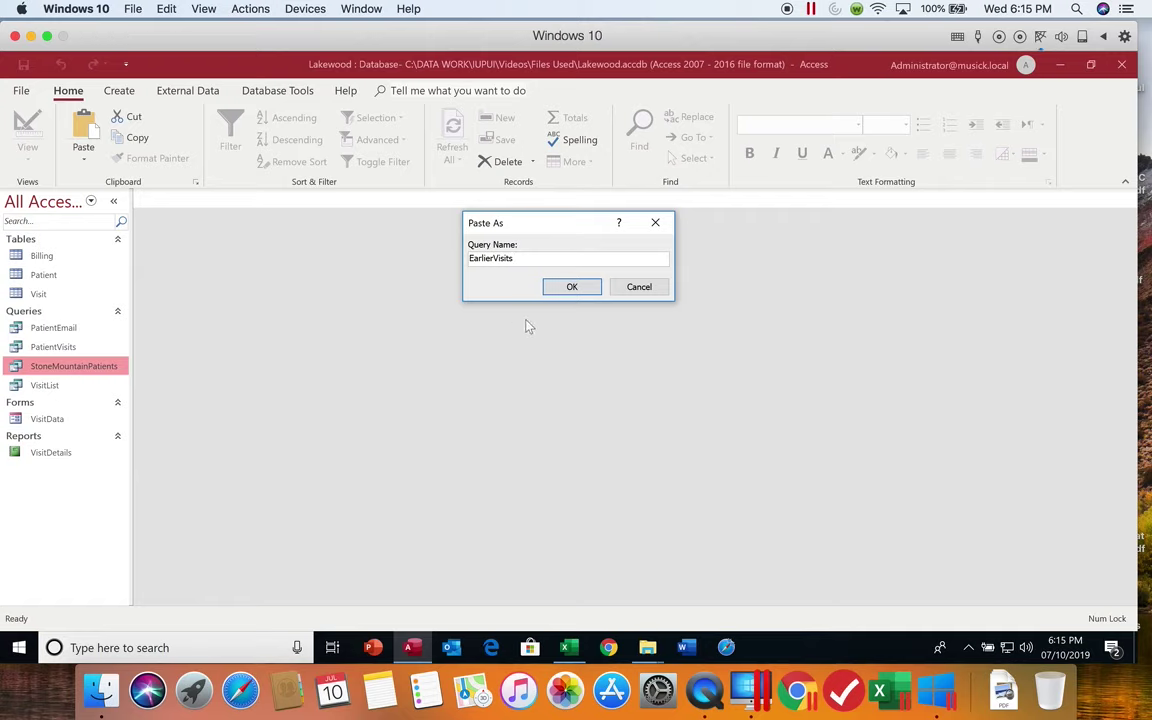
Confirm the EarlierVisits copy and open it, showing its 10 visit records.
click(557, 287)
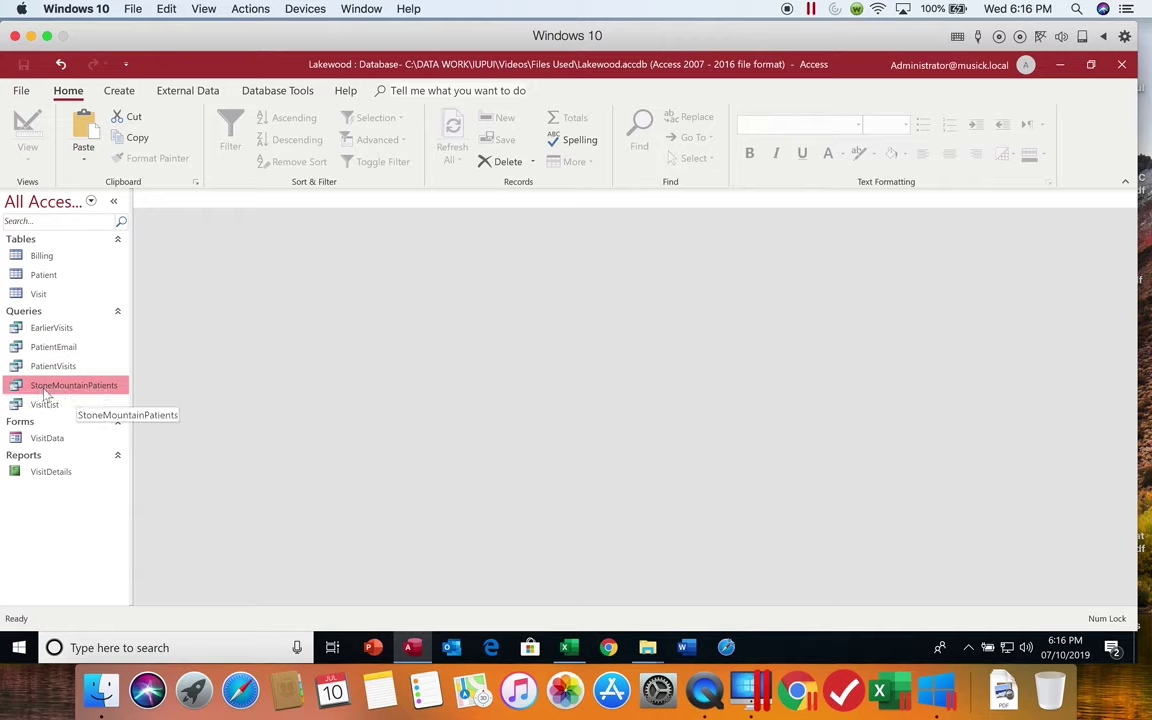
click(70, 330)
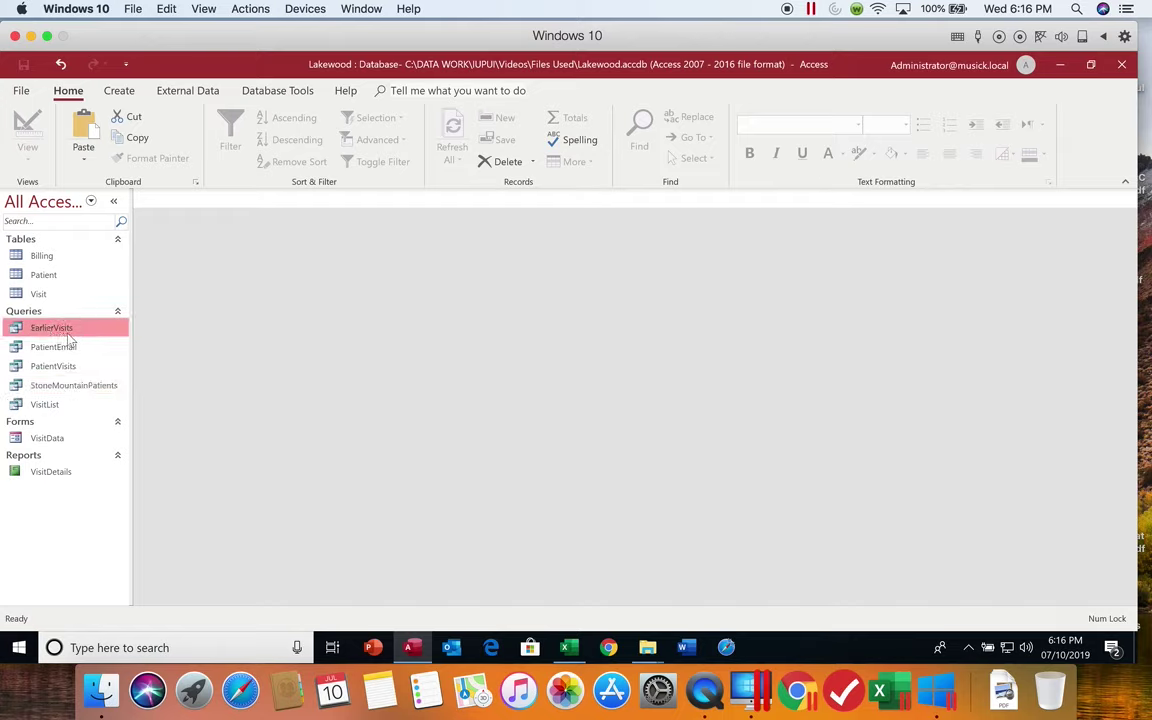
double_click(69, 330)
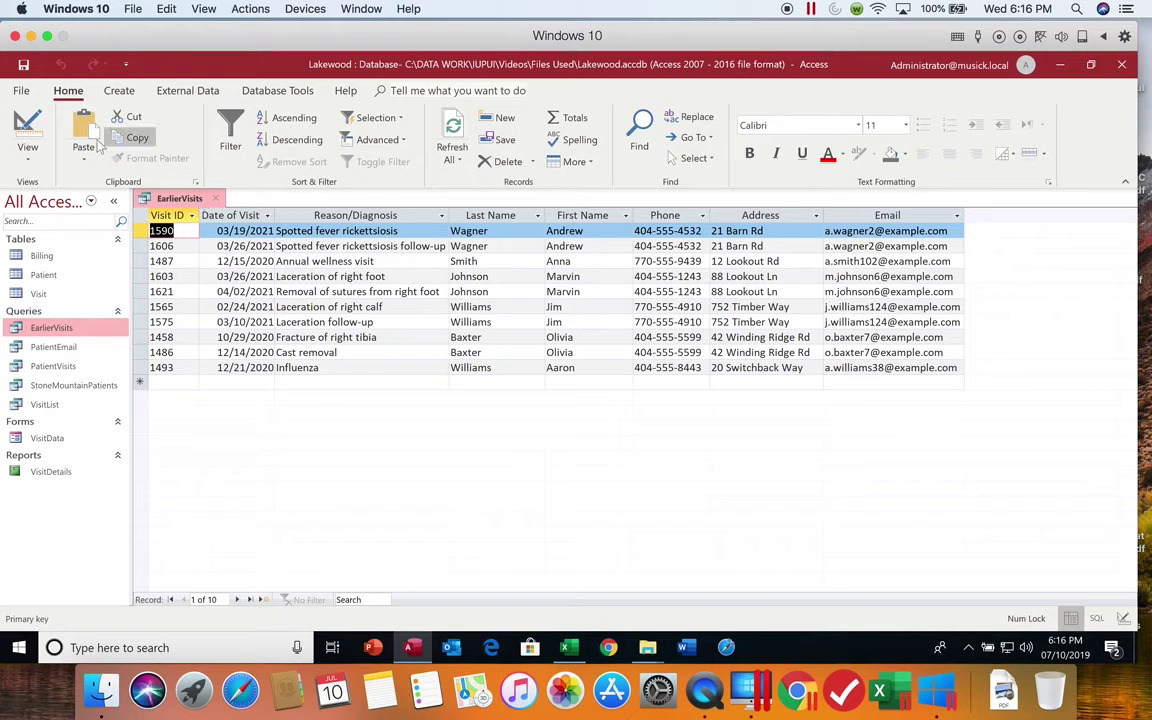
In Design view, delete the Stone Mountain criterion from the City column of EarlierVisits.
click(30, 130)
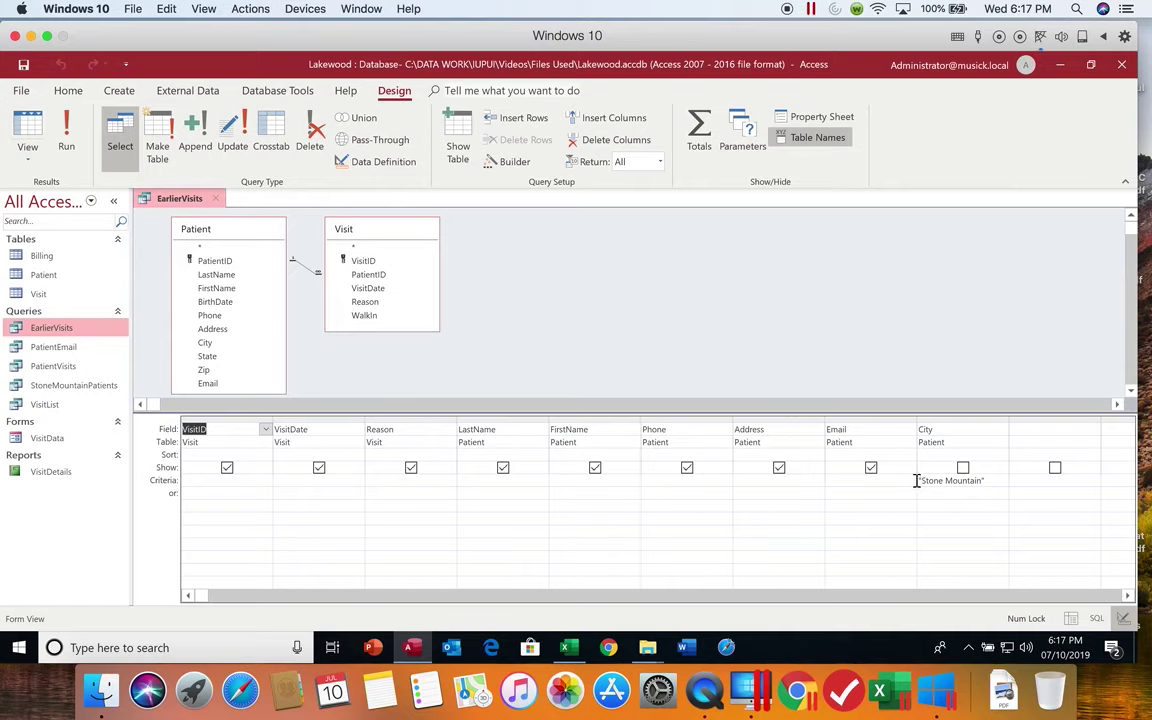
click(917, 483)
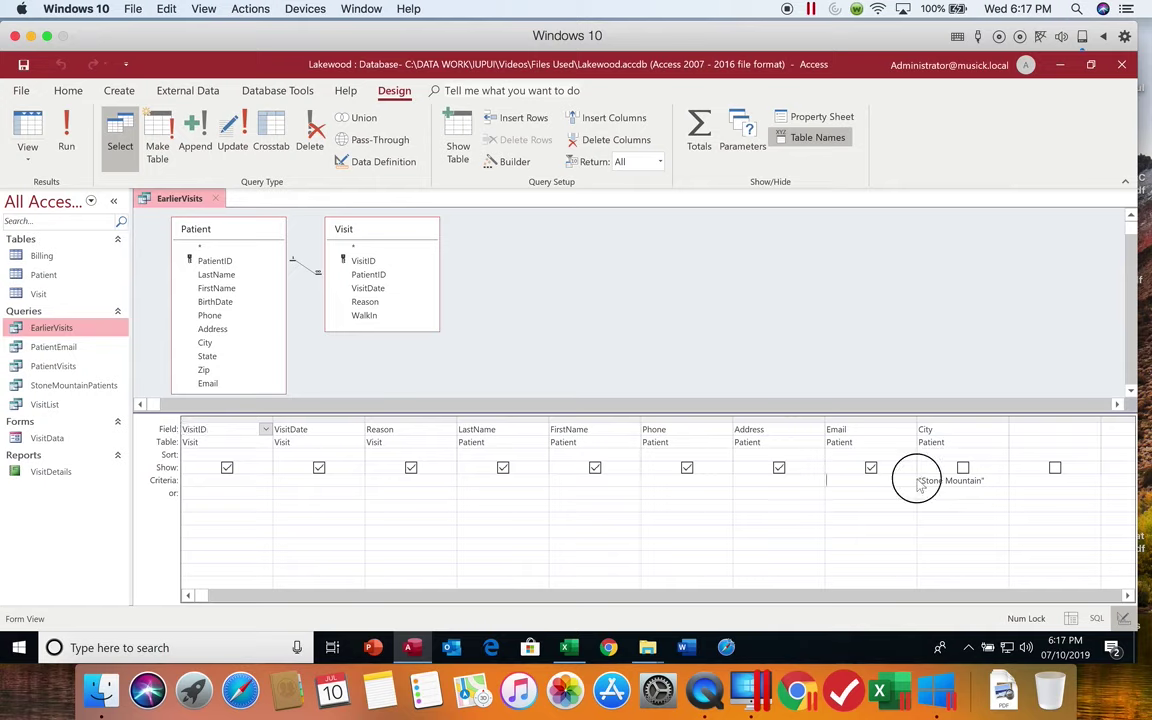
click(979, 487)
drag(979, 487, 913, 483)
key(Delete)
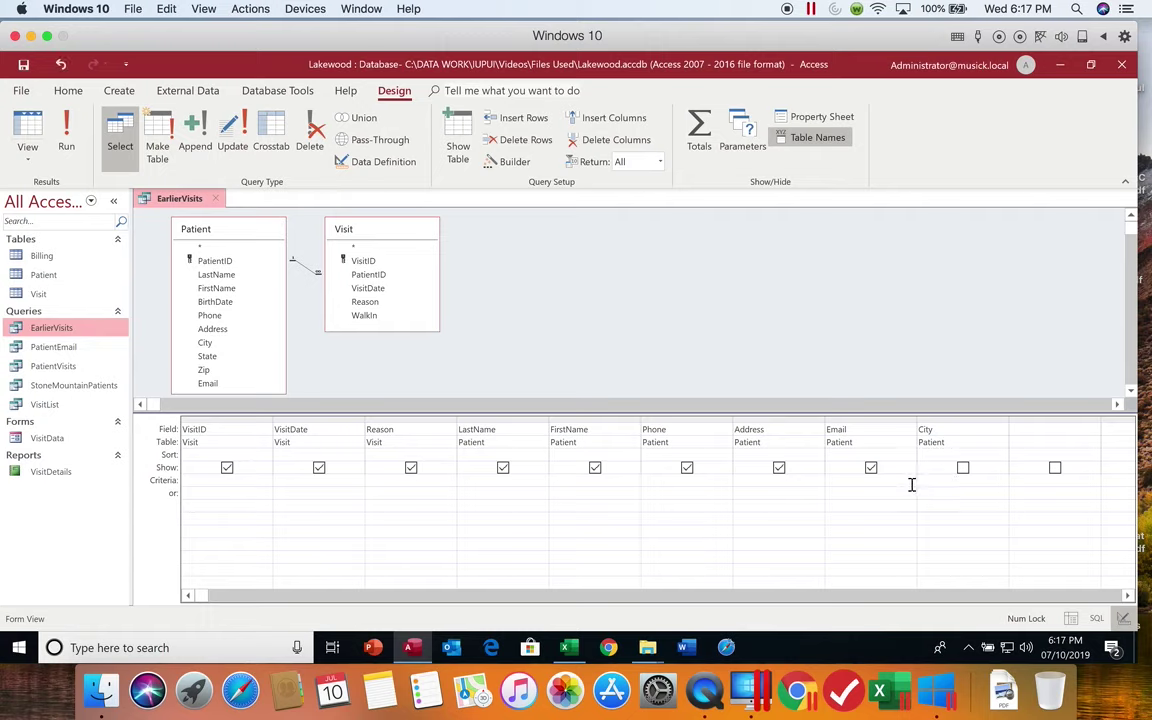
Show the City field in the results and move its column in front of Email.
click(963, 468)
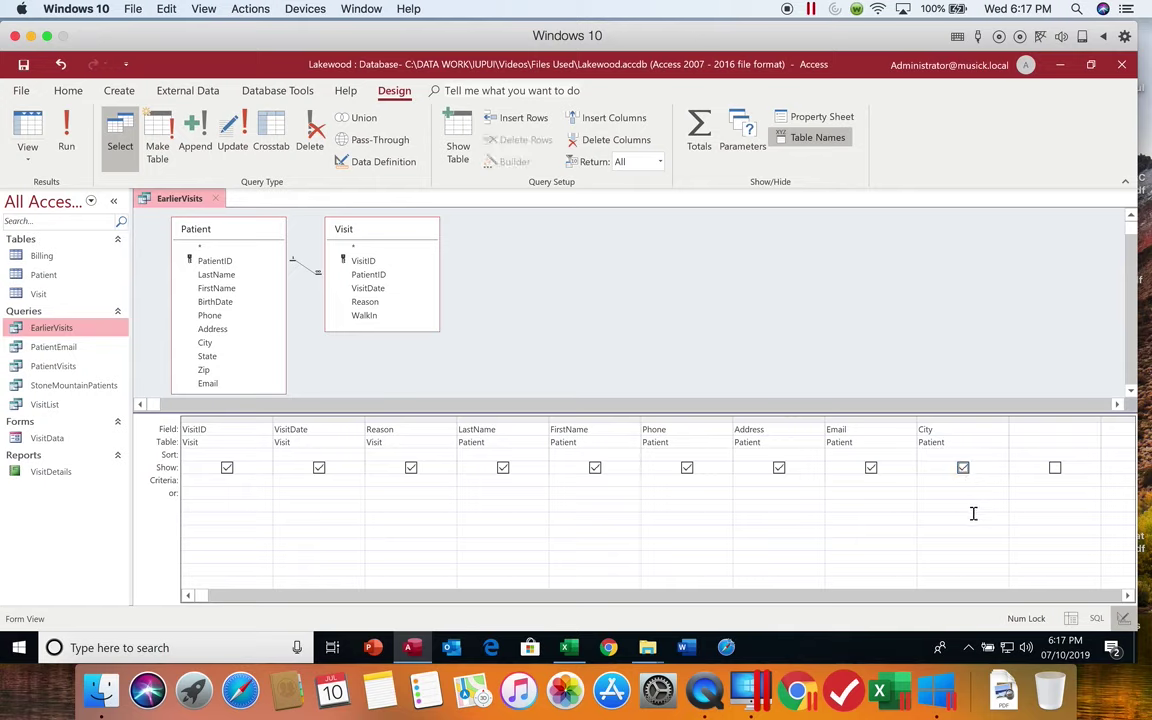
click(949, 421)
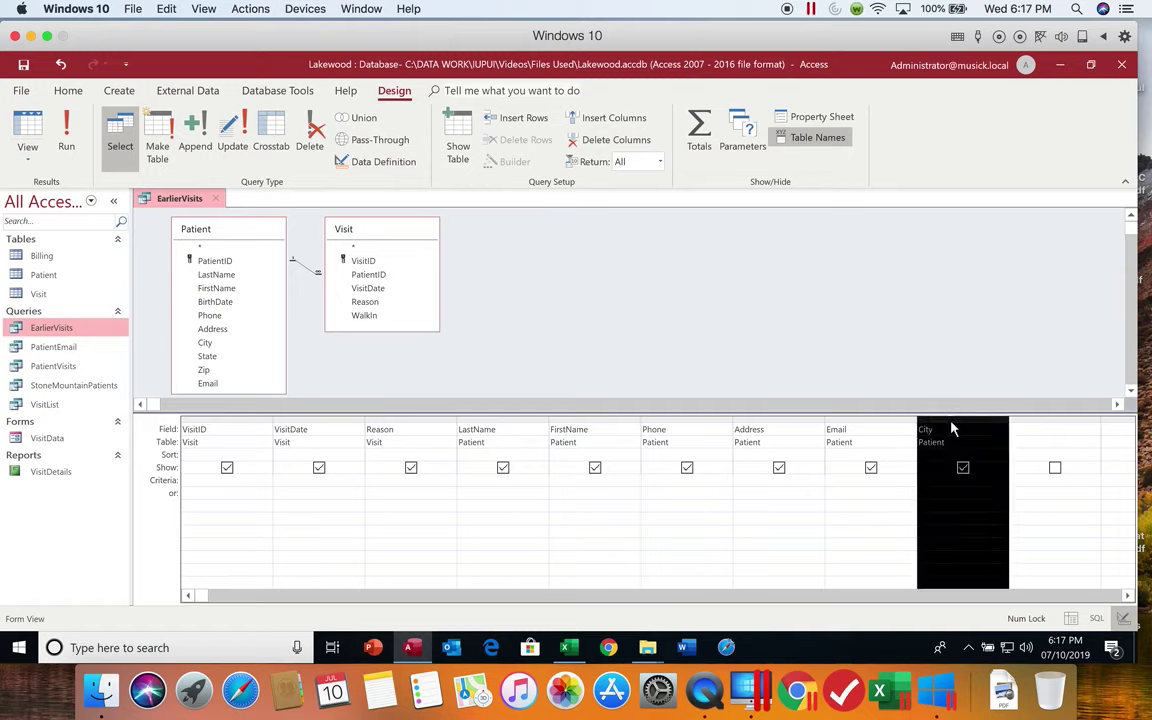
drag(952, 426, 879, 427)
click(887, 585)
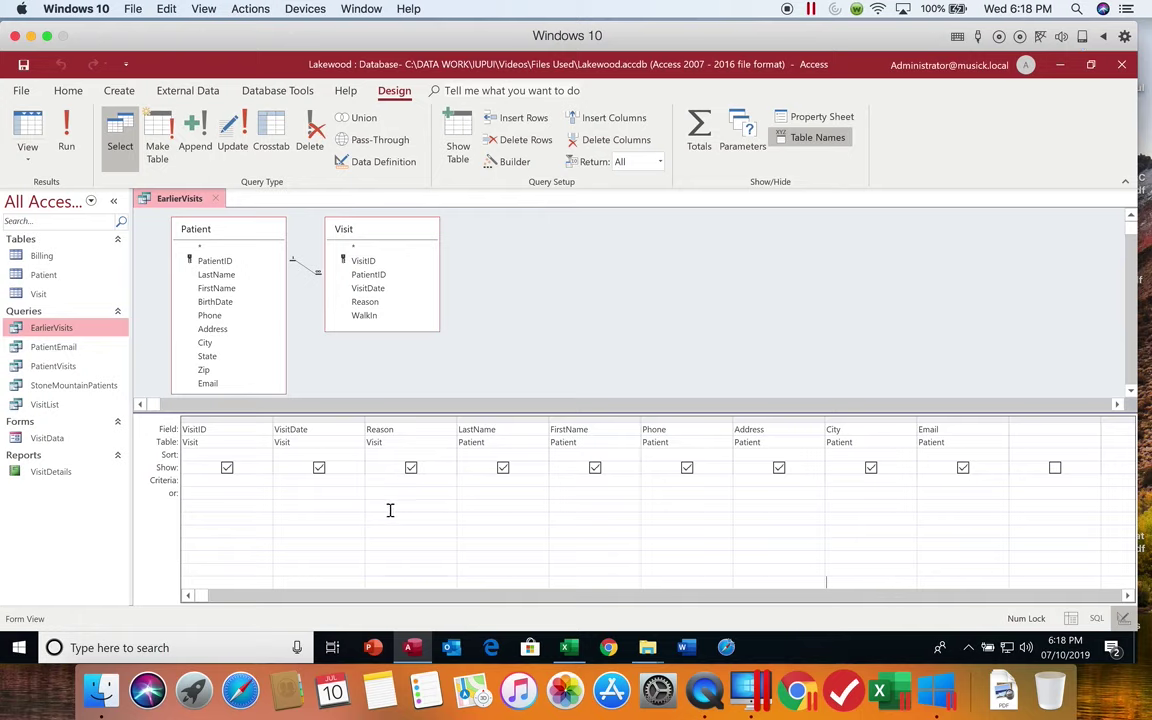
Give the VisitDate column the criterion <01/01/2021 to keep only pre-2021 visits.
click(282, 481)
text(<)
text(1/1)
text(0/)
text(2021)
click(377, 545)
Run EarlierVisits, scroll through its 28 pre-2021 visits, and close the query.
click(67, 130)
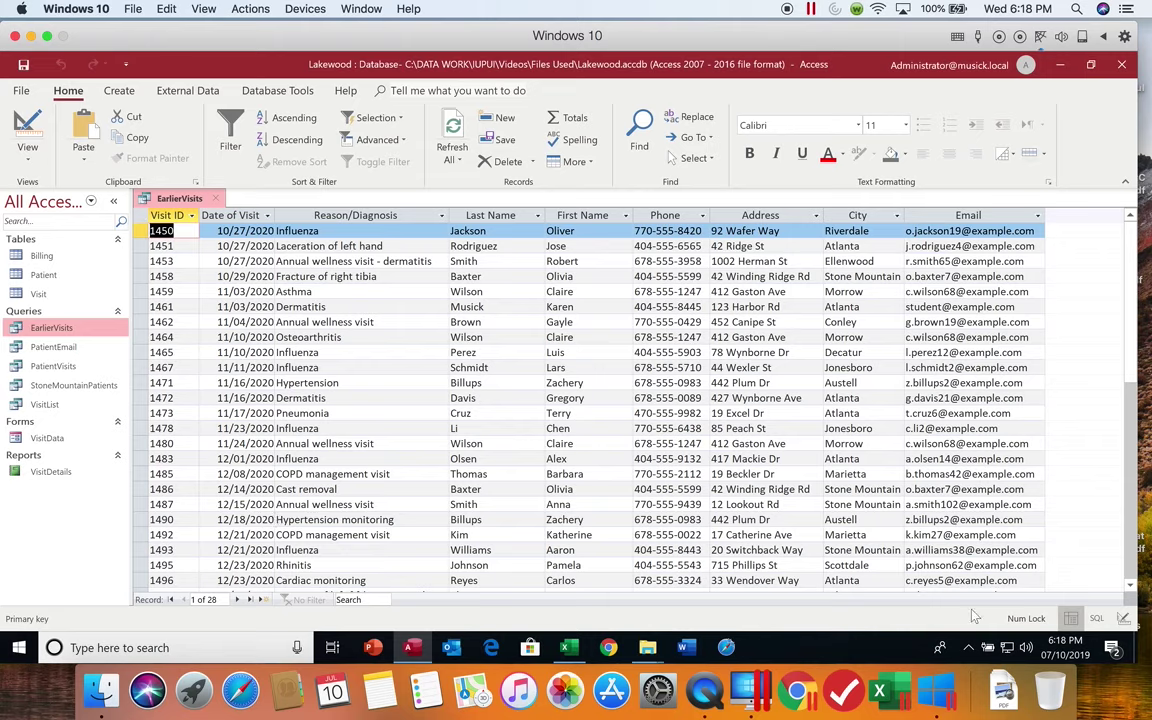
click(1130, 586)
scroll(1130, 590, down, 4)
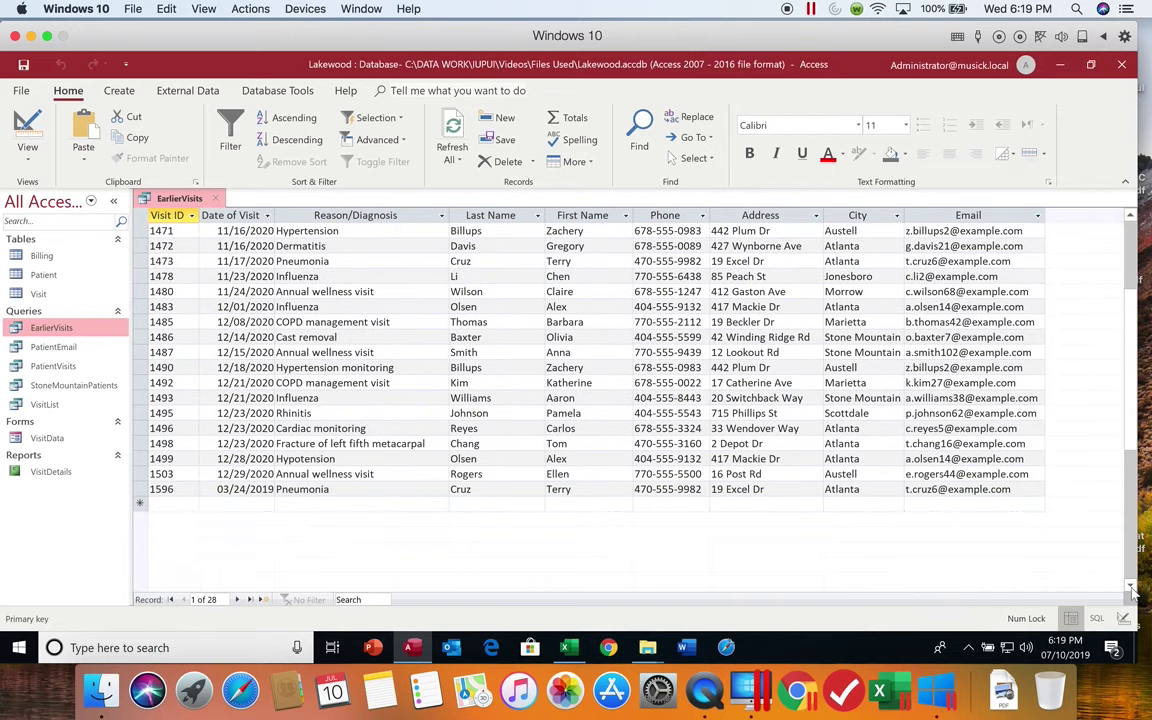
click(1130, 543)
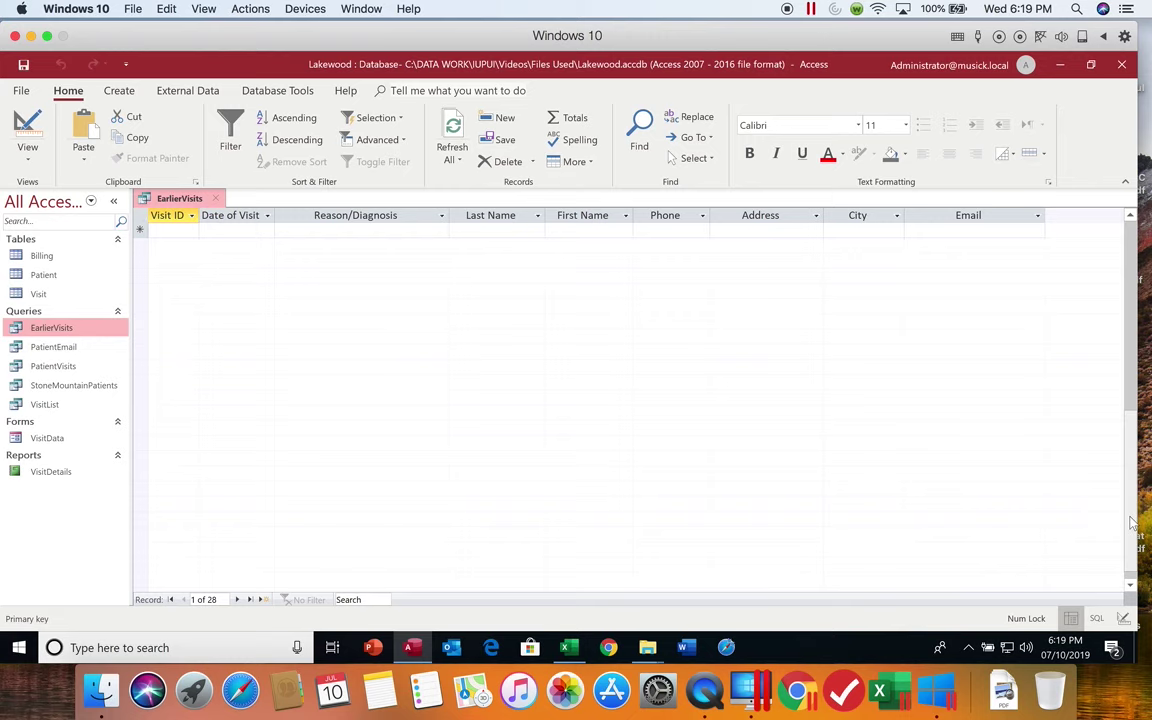
drag(1130, 543, 1126, 308)
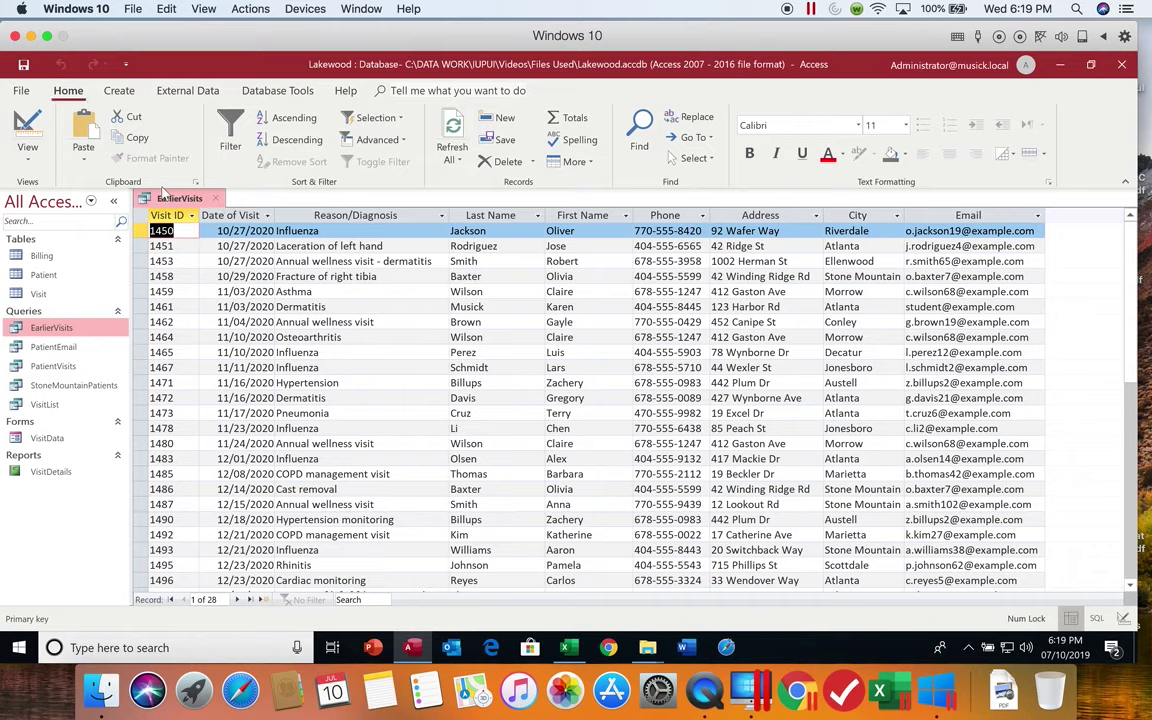
click(217, 199)
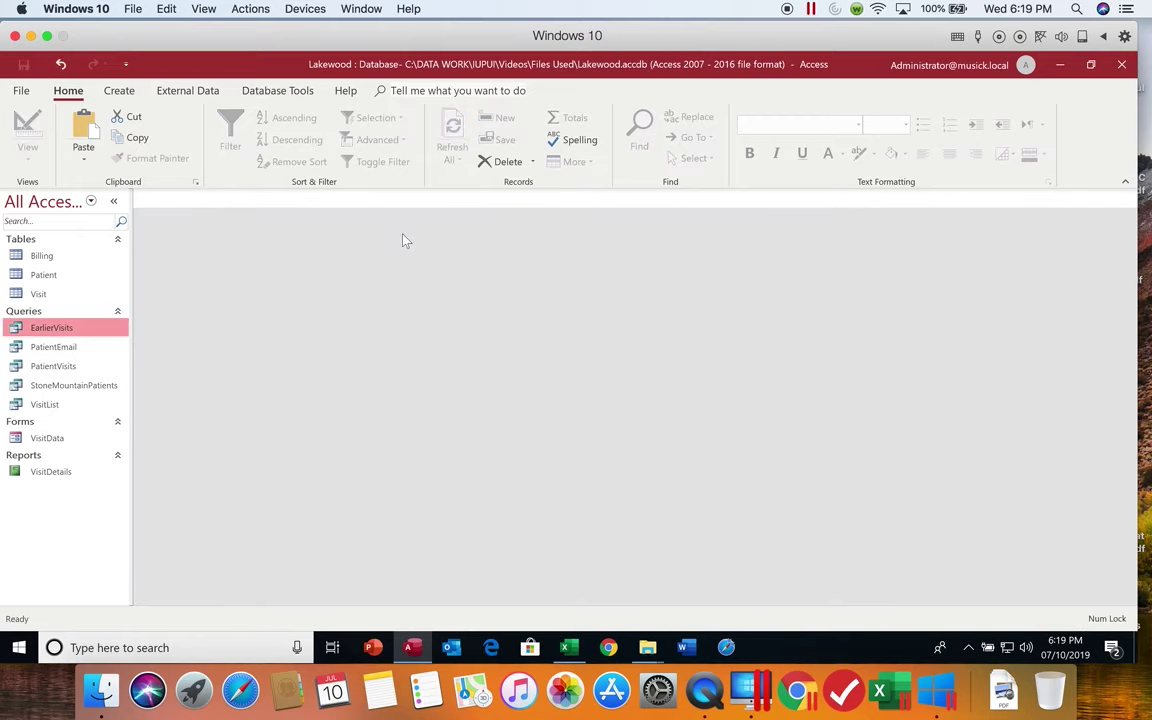